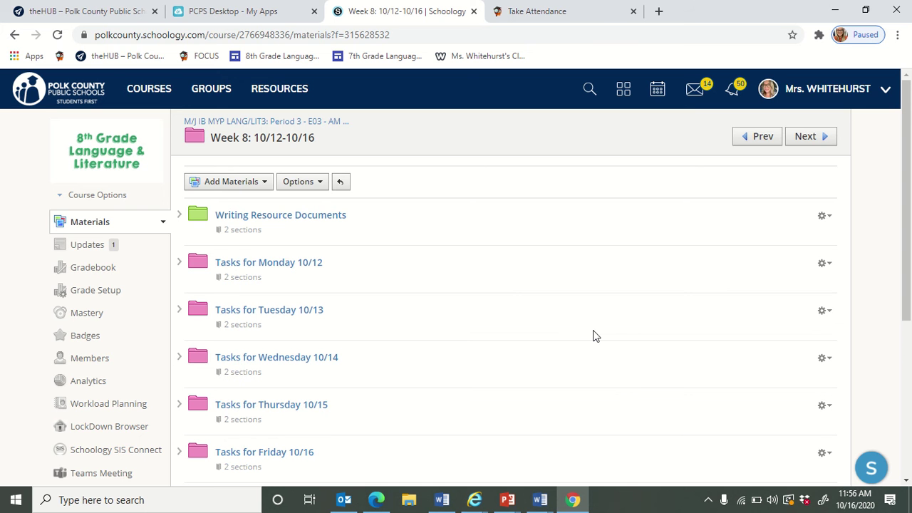
Step: Open the Writing Resource Documents folder in Schoology
scroll(596, 335, down, 1)
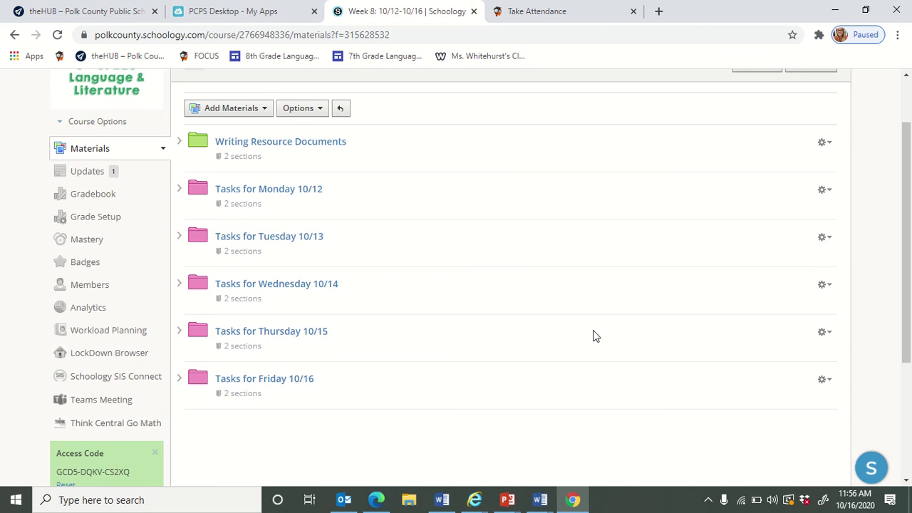
scroll(601, 386, up, 1)
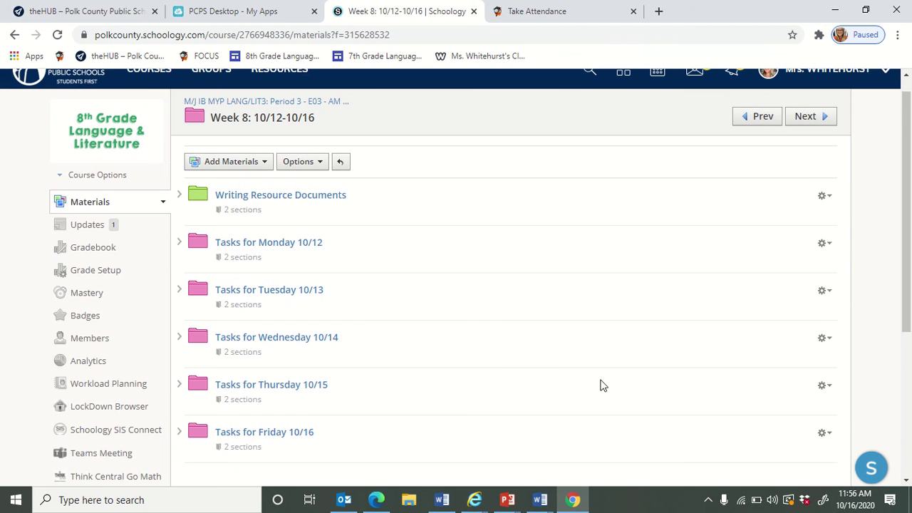
scroll(601, 386, up, 1)
scroll(601, 386, down, 1)
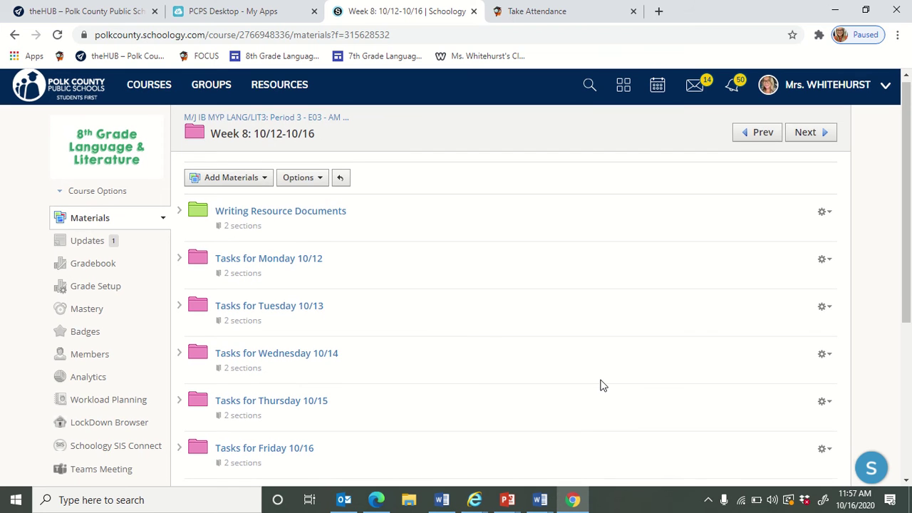
click(321, 212)
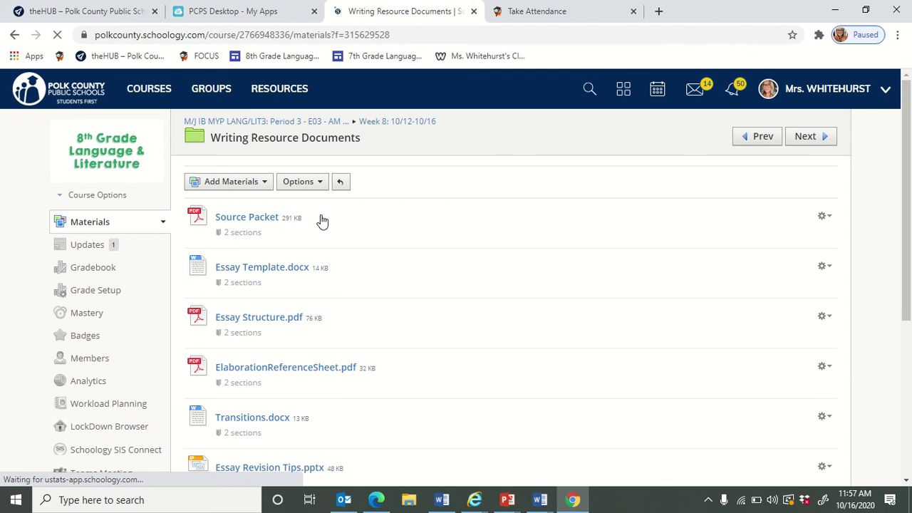
Step: Browse the folder's files and try dragging Source Packet lower in the list
scroll(521, 293, down, 1)
scroll(521, 298, down, 1)
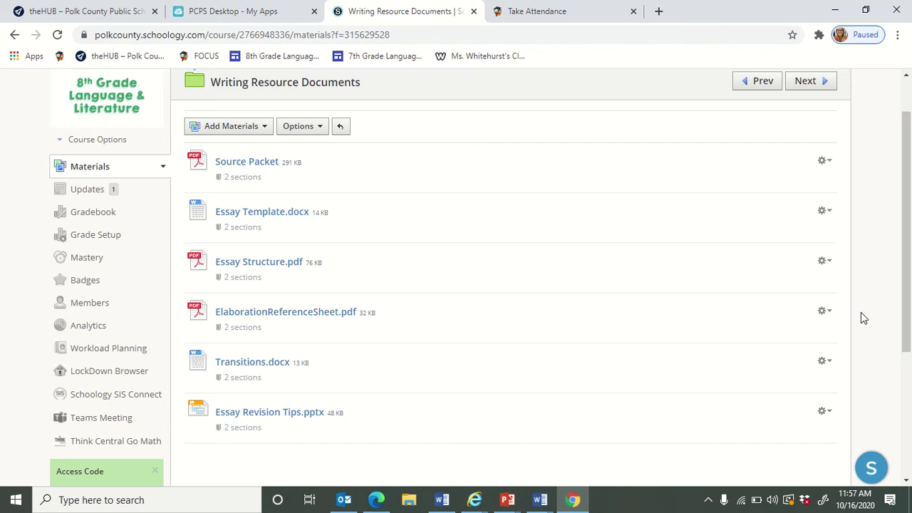
scroll(861, 313, up, 1)
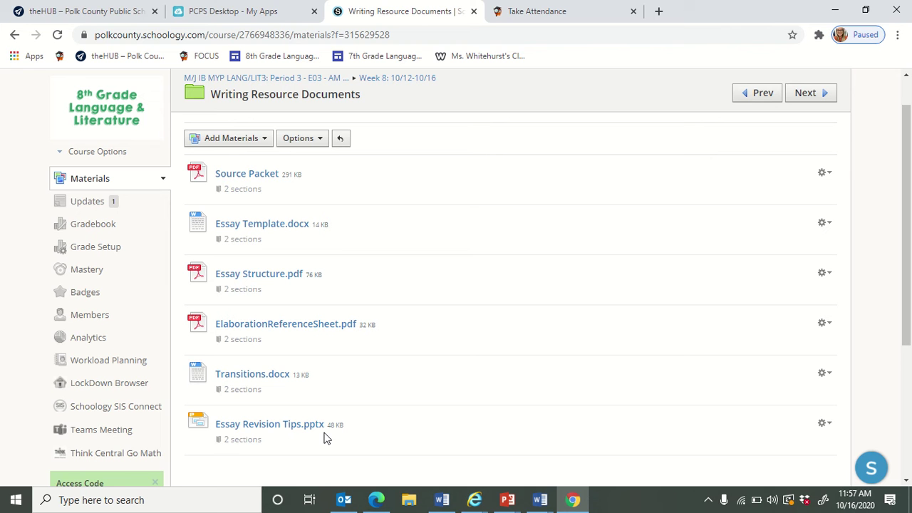
drag(245, 176, 303, 314)
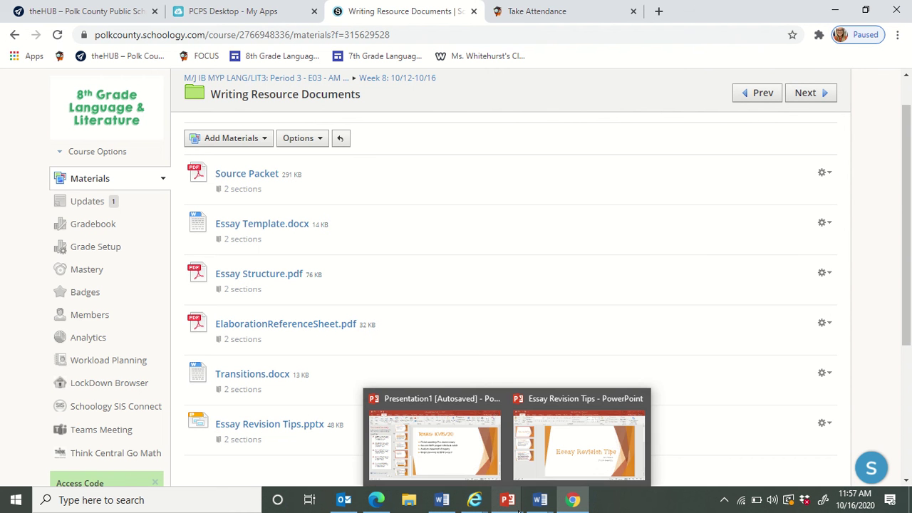
Step: Bring the Document3 Word window with the FSA Rubric highlighting instructions to the front
mouse_move(543, 505)
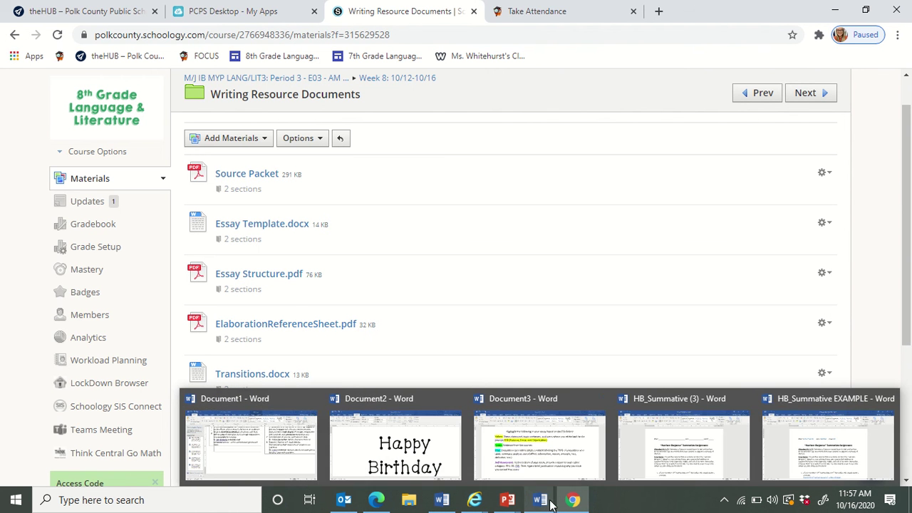
click(549, 467)
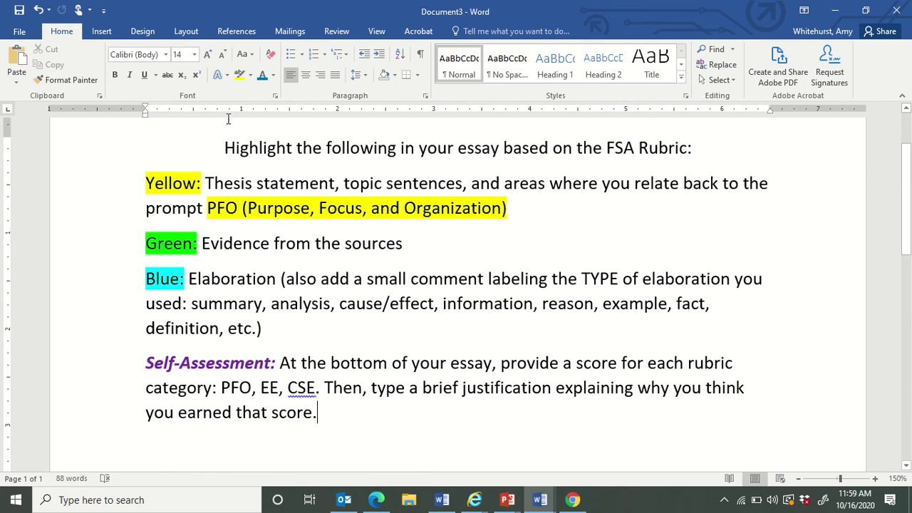
click(101, 34)
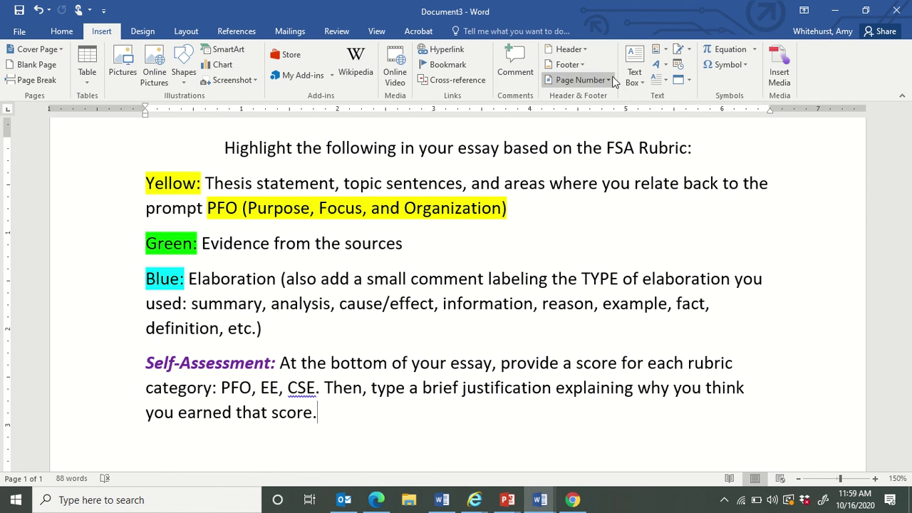
click(634, 71)
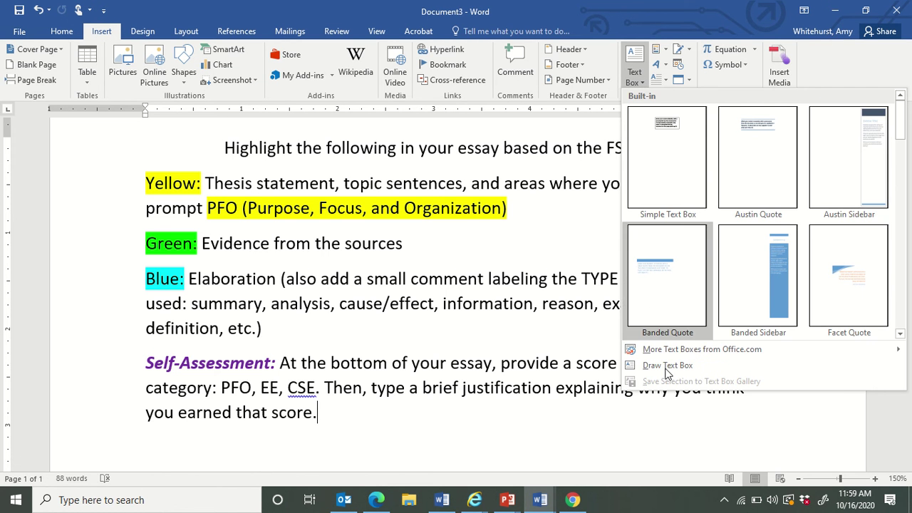
click(280, 325)
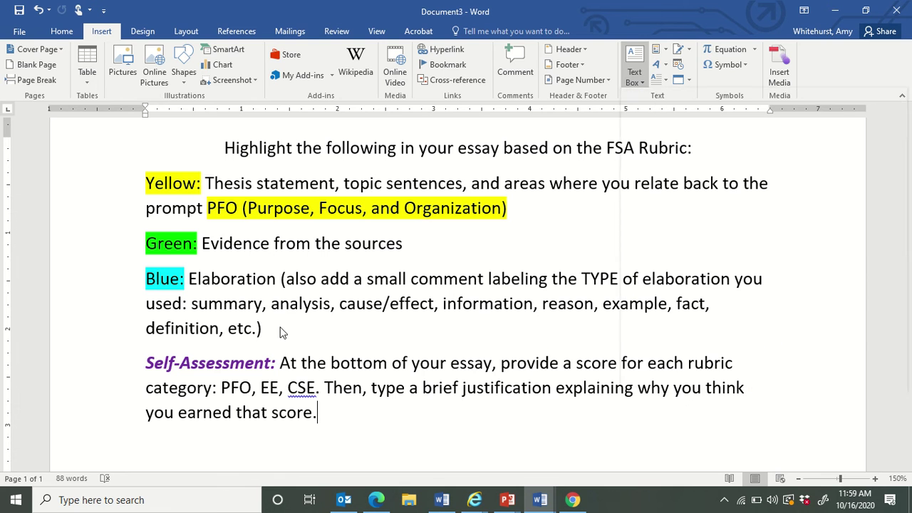
click(273, 332)
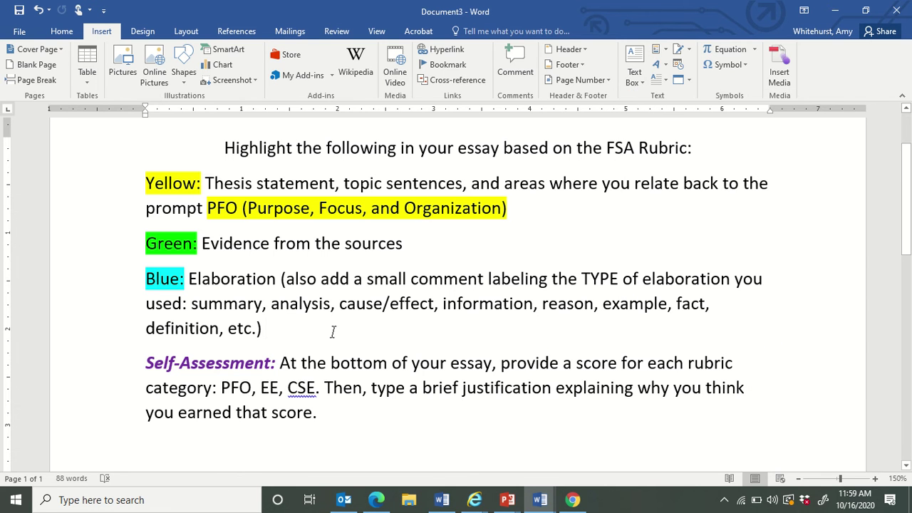
click(61, 31)
click(265, 76)
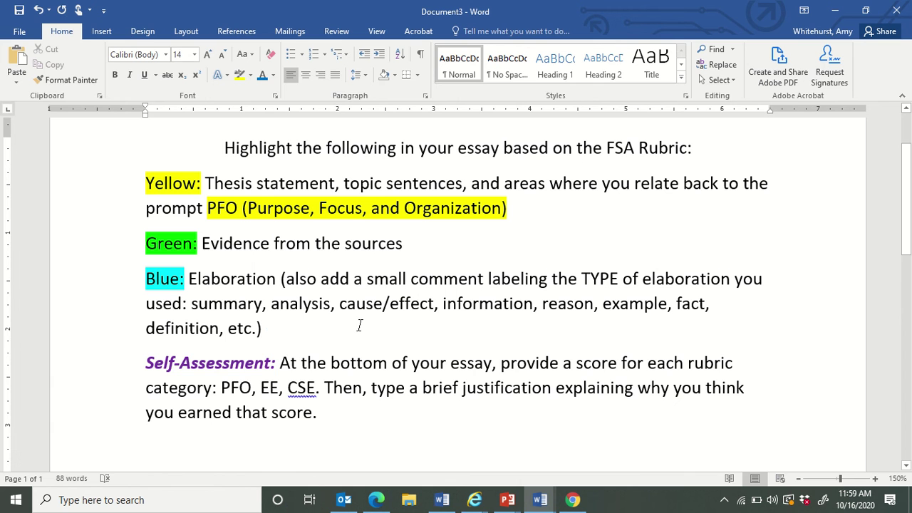
text(cause/e)
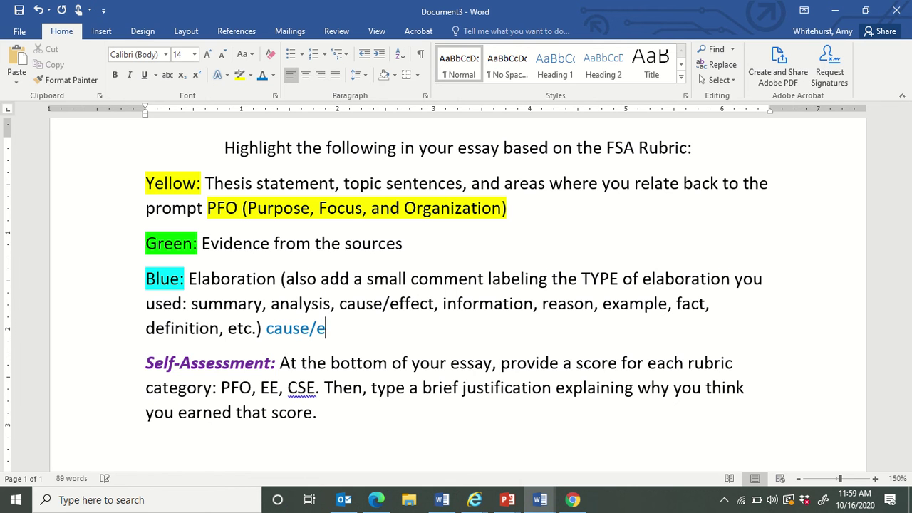
text(ffect)
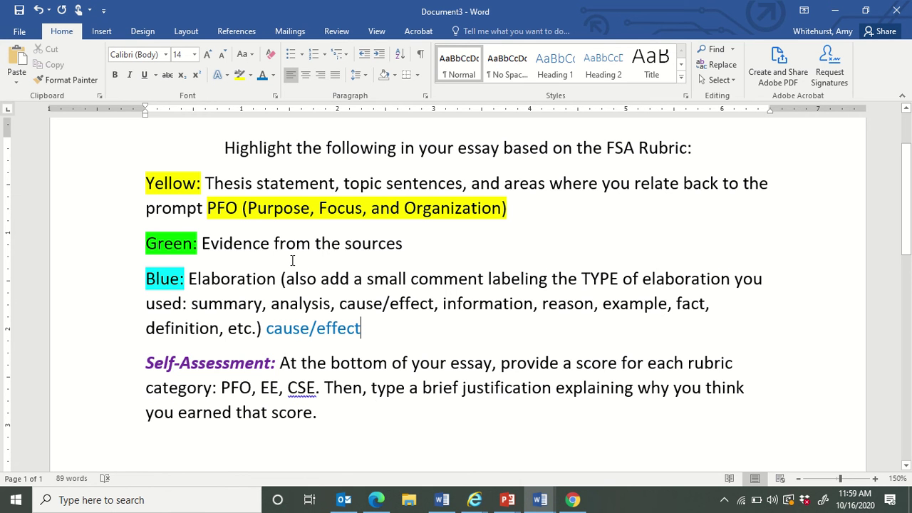
key(BackSpace)
key(BackSpace)
key(BackSpace)
key(BackSpace)
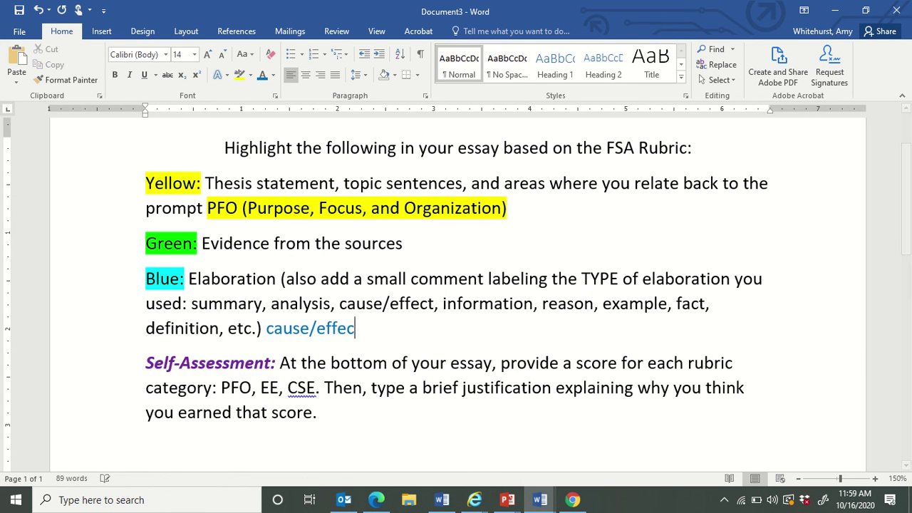
key(BackSpace)
key(BackSpace)
key(BackSpace)
key(BackSpace)
key(BackSpace)
key(BackSpace)
key(BackSpace)
key(BackSpace)
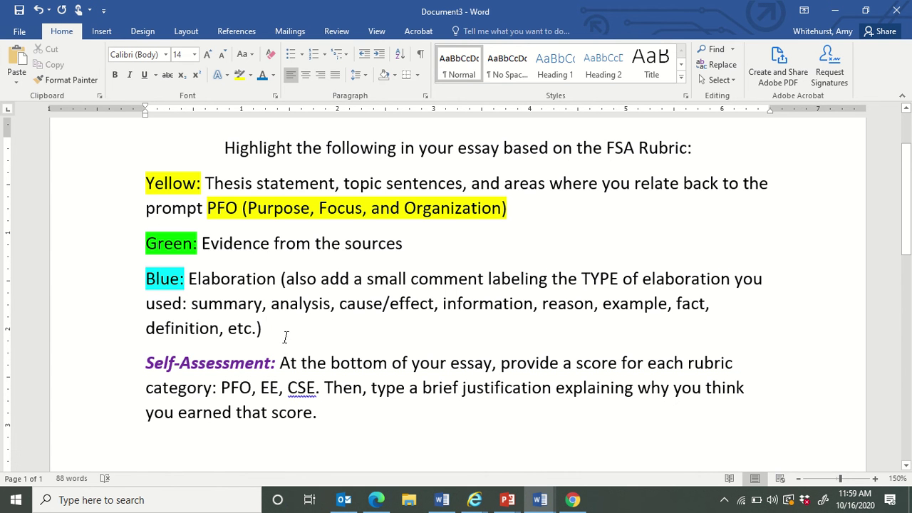
click(343, 422)
Step: Start a new line below the Self-Assessment paragraph and set the font colour to purple
key(Return)
click(274, 75)
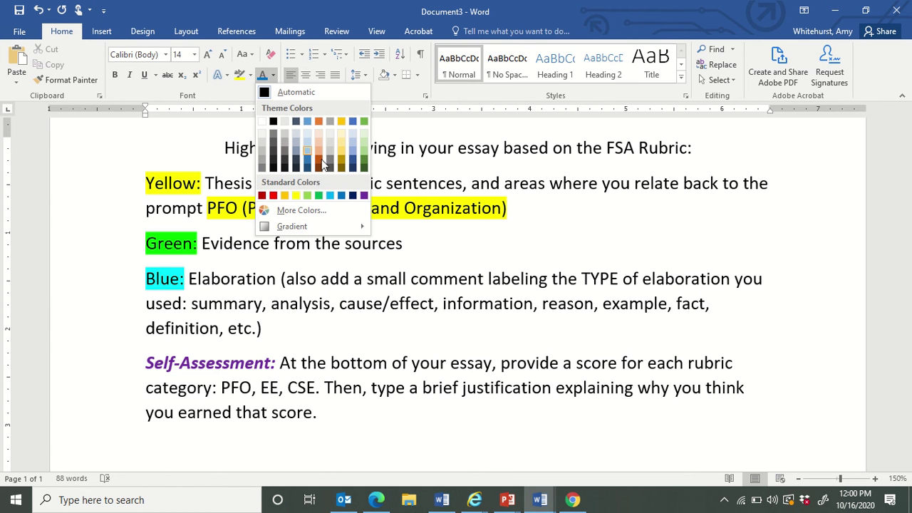
click(364, 196)
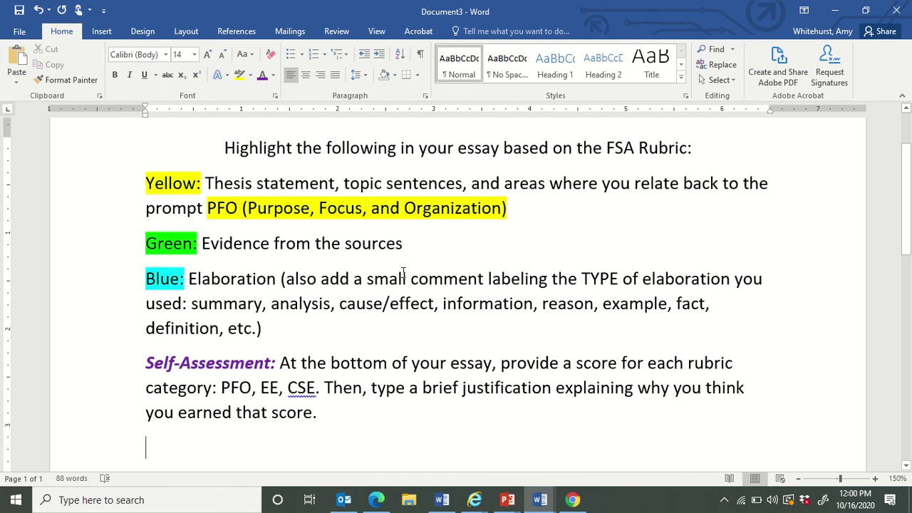
scroll(442, 390, down, 1)
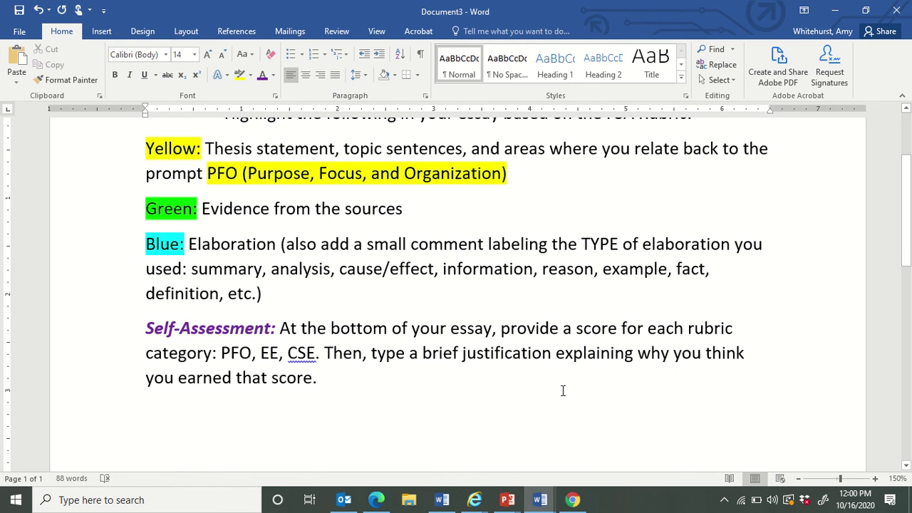
Step: Type score lines 'PFO: ___/4', 'EE: _____/4', 'CSE: ___/2' and 'Total: __/10', one per line
text(PFO)
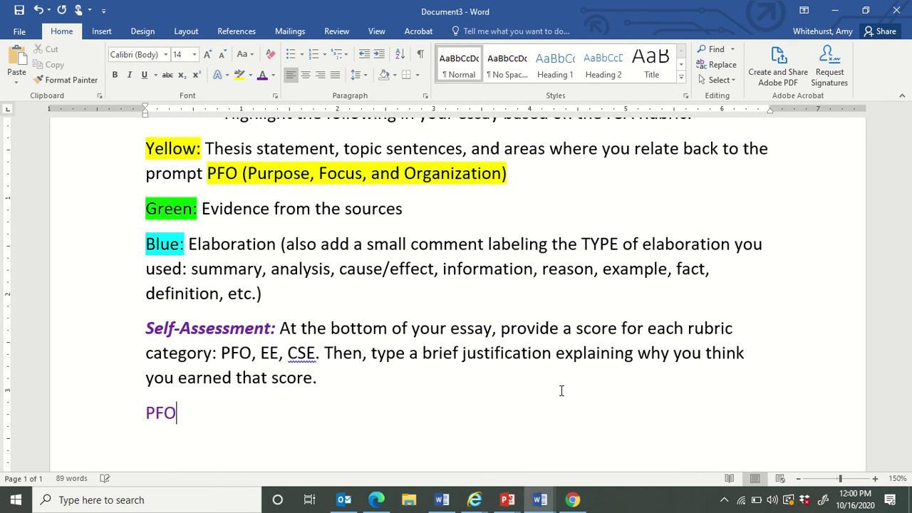
text(: ___/4)
key(Return)
text(EE)
text(:)
key(BackSpace)
key(BackSpace)
text(: _____/)
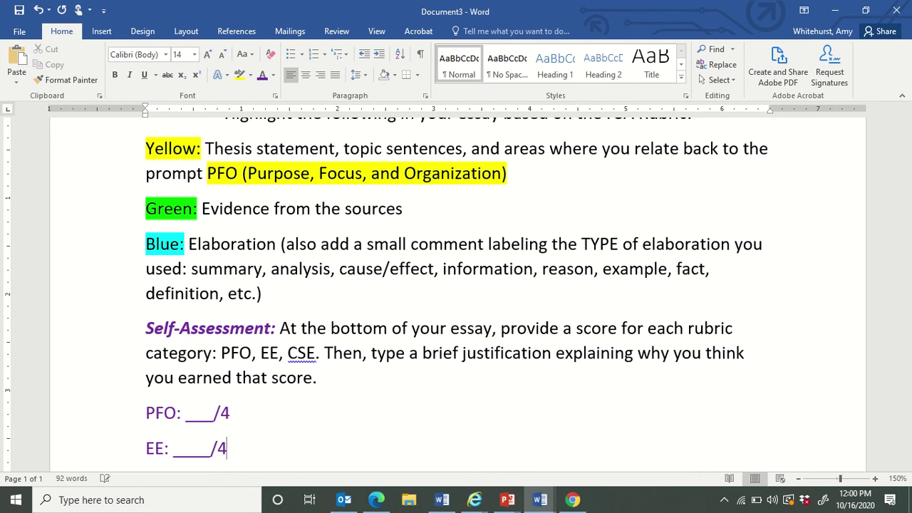
text(4)
key(Return)
text(CSE:)
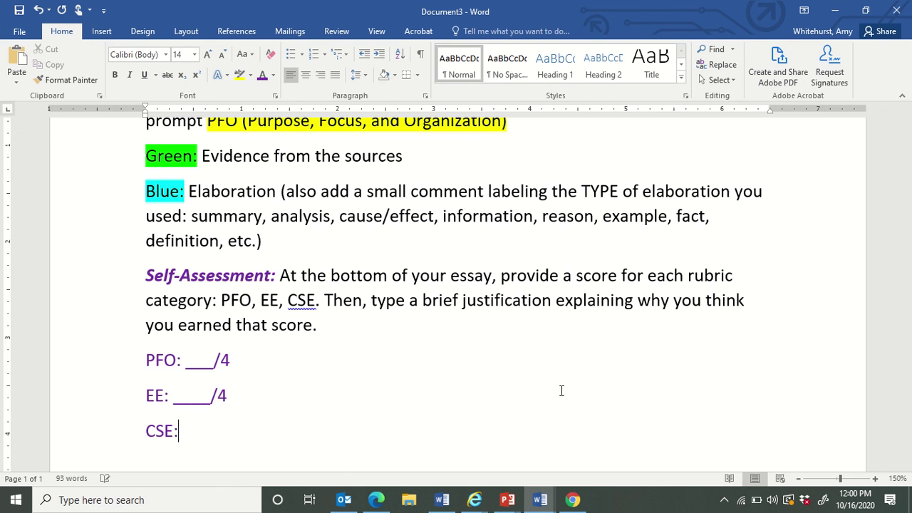
text( ___/2)
key(Return)
text(Total)
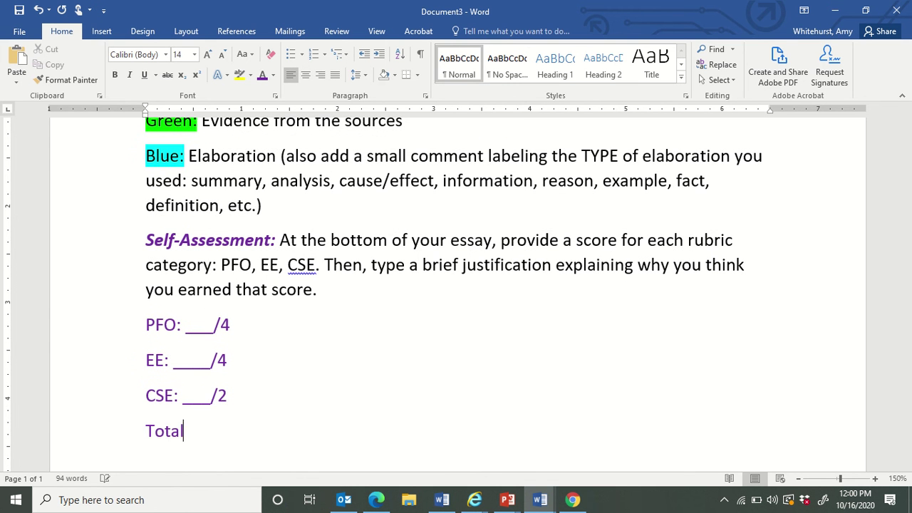
text(: _)
key(BackSpace)
key(BackSpace)
text(__/10)
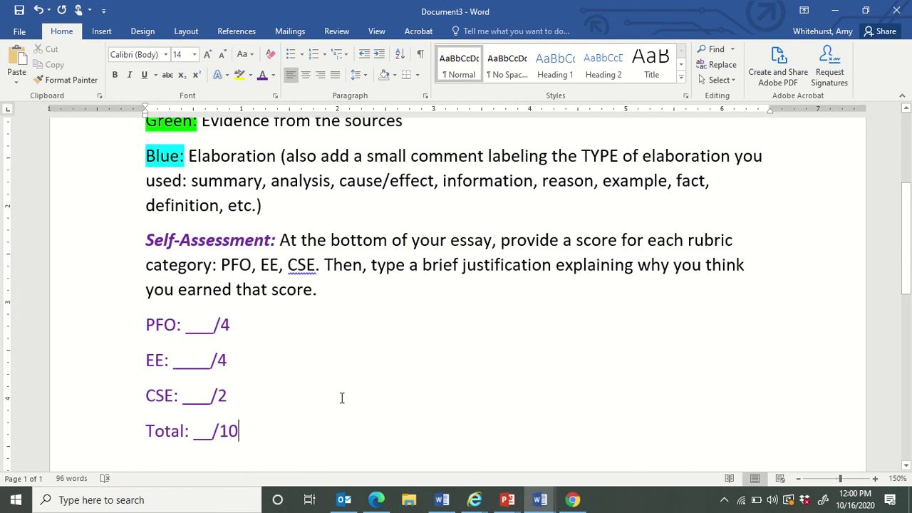
scroll(342, 398, up, 3)
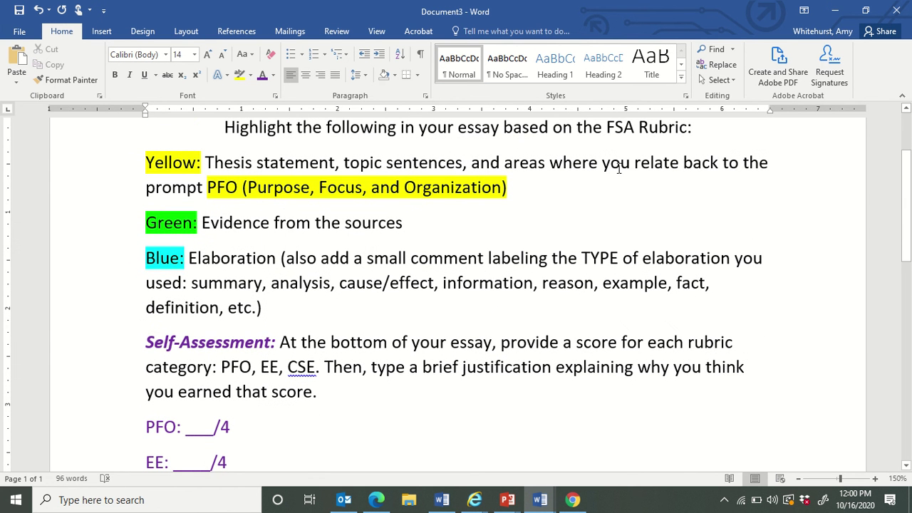
scroll(520, 302, down, 5)
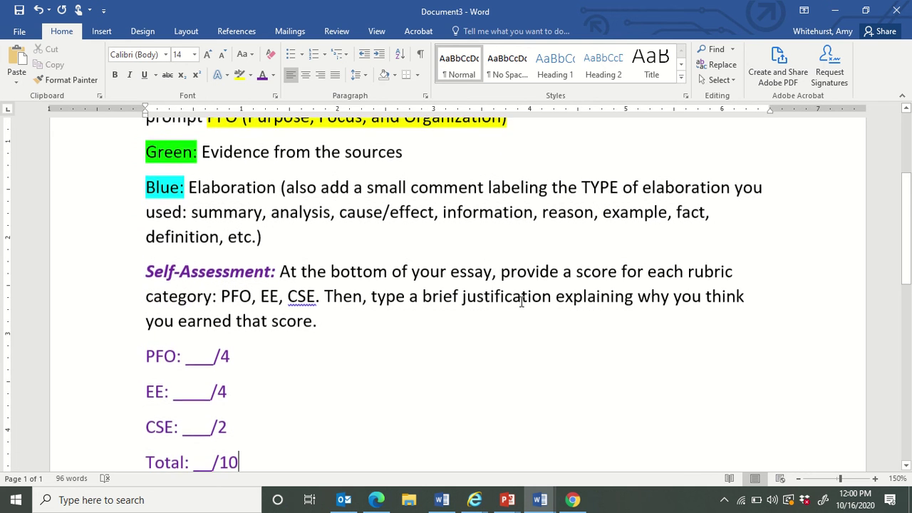
scroll(521, 302, up, 2)
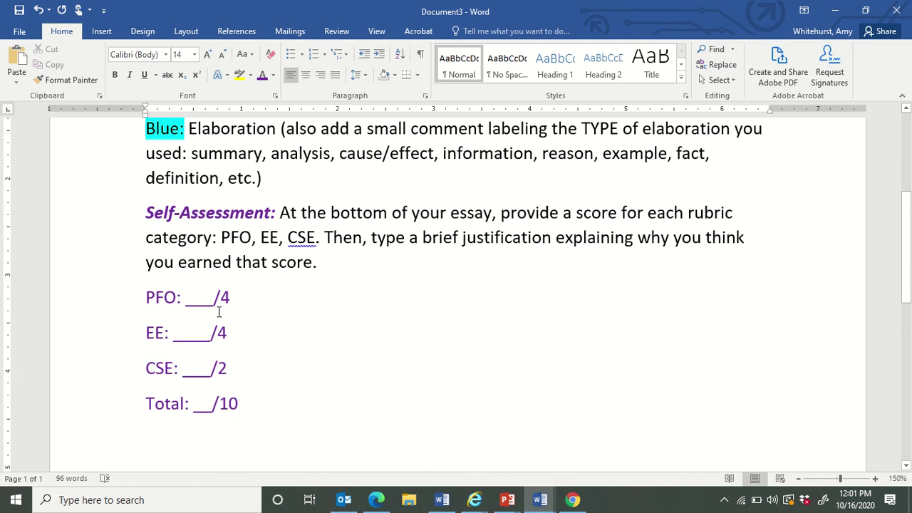
mouse_move(343, 503)
scroll(487, 420, up, 3)
scroll(488, 417, up, 3)
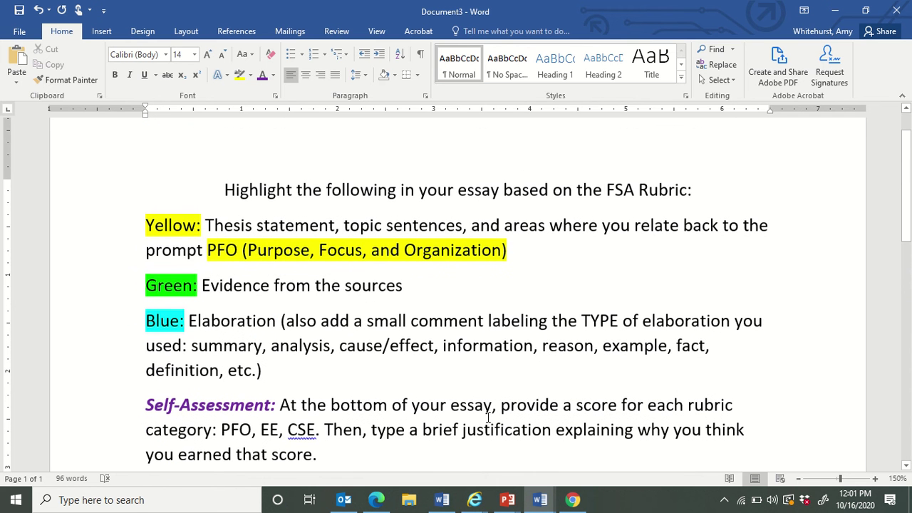
scroll(489, 420, down, 1)
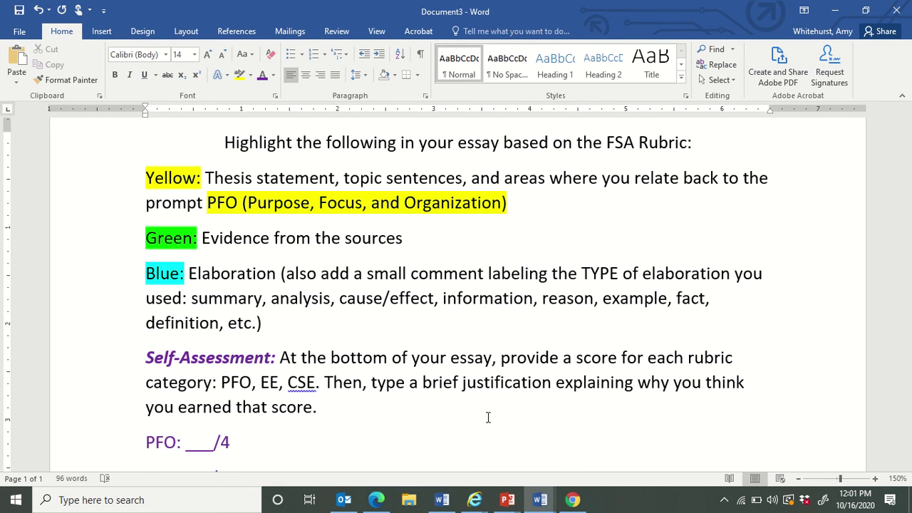
Step: In Schoology, go via Week 8 to Tasks for Friday 10/16 and open Final Draft of Essay
click(574, 500)
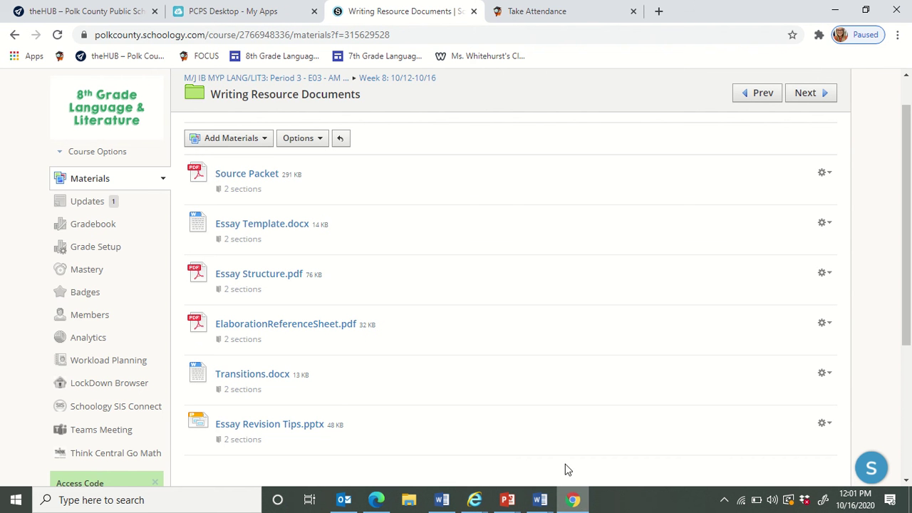
scroll(531, 387, up, 1)
click(401, 125)
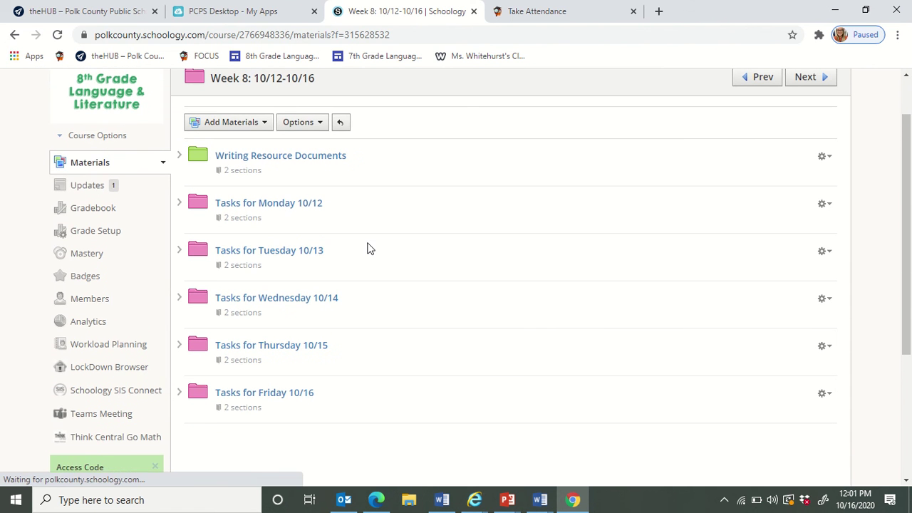
click(302, 392)
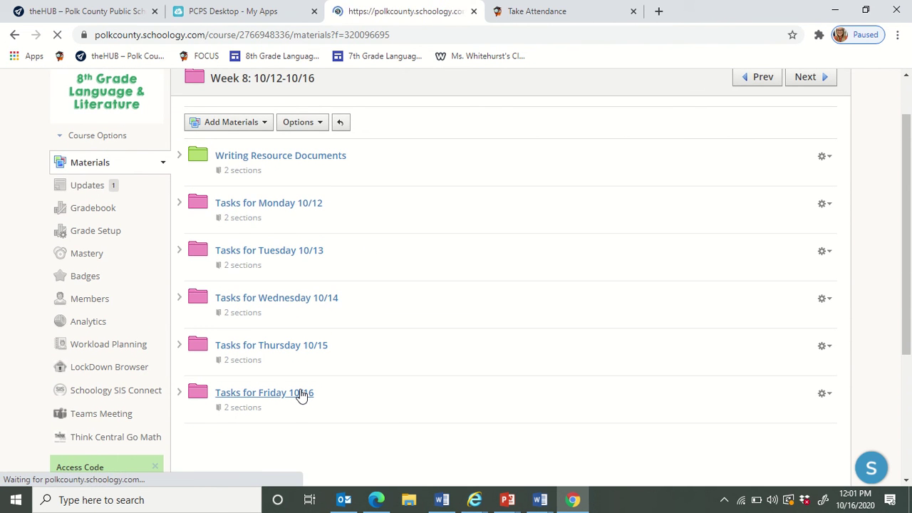
scroll(302, 396, down, 9)
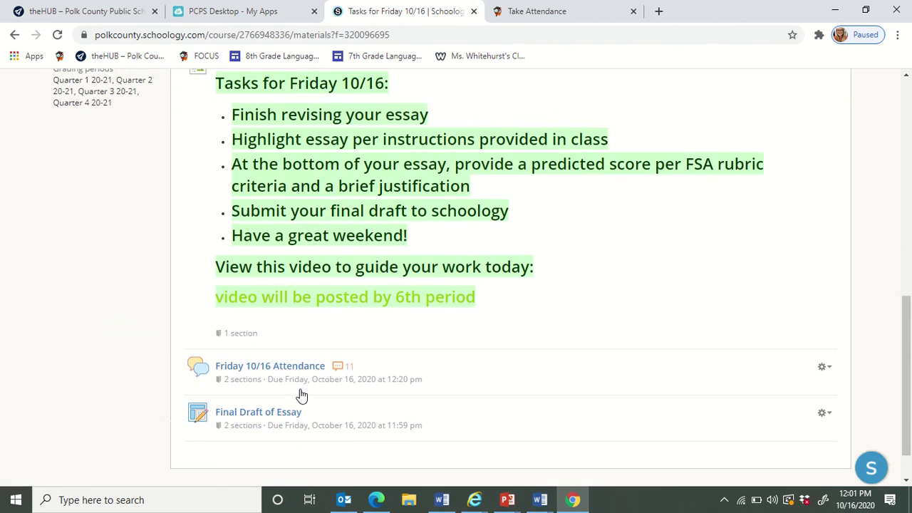
scroll(301, 396, down, 1)
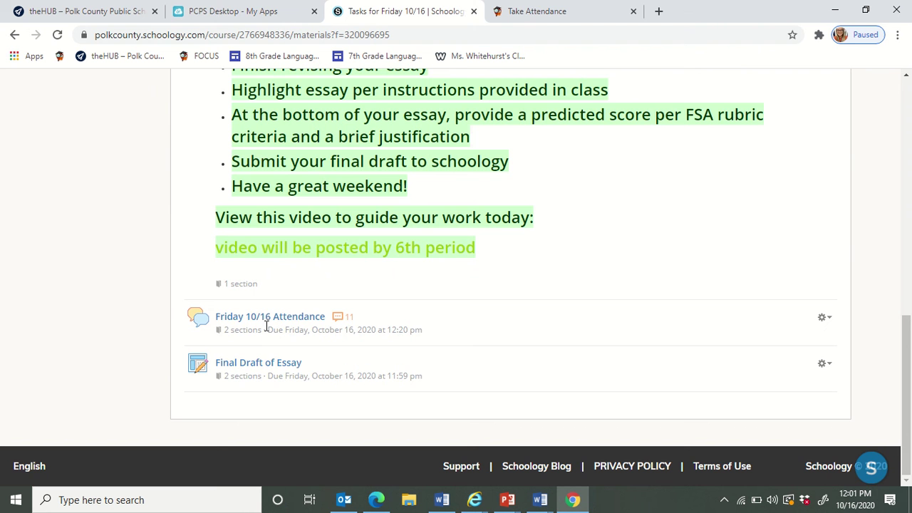
click(265, 362)
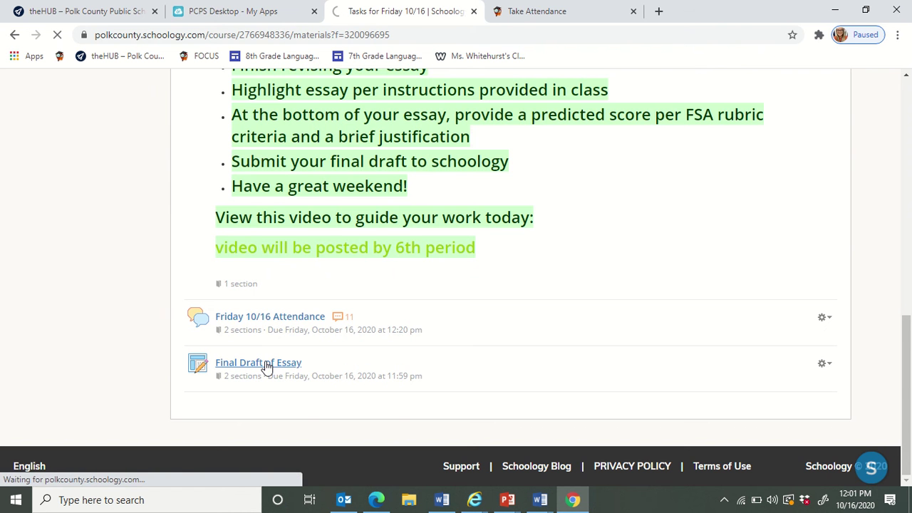